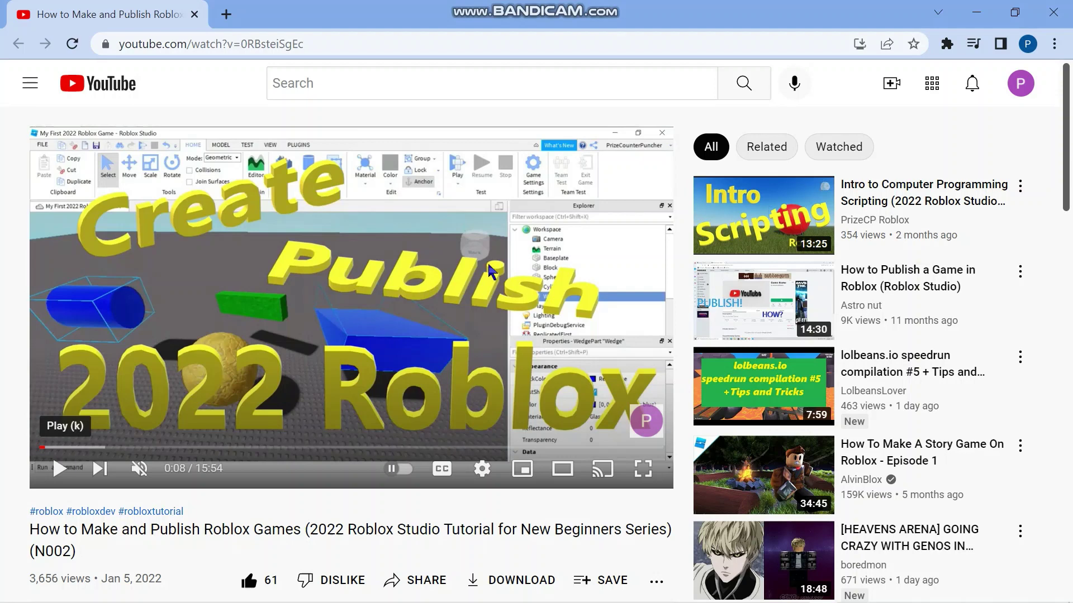
Select the N002 code in the YouTube tutorial's video title.
double_click(65, 551)
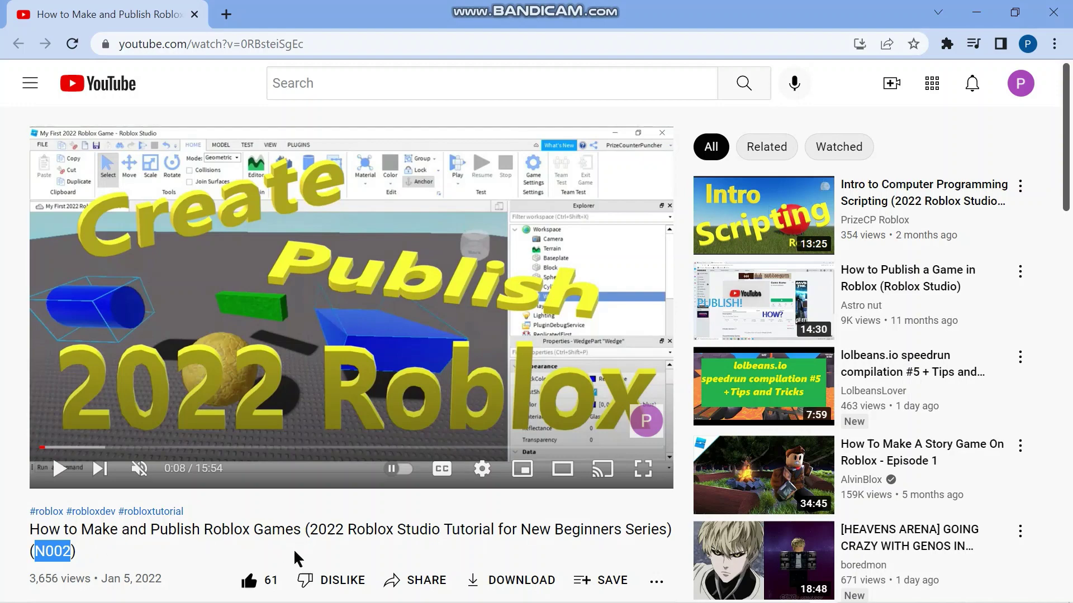
scroll(293, 549, "down", 2)
scroll(294, 549, "down", 2)
scroll(293, 548, "down", 1)
scroll(296, 560, "down", 2)
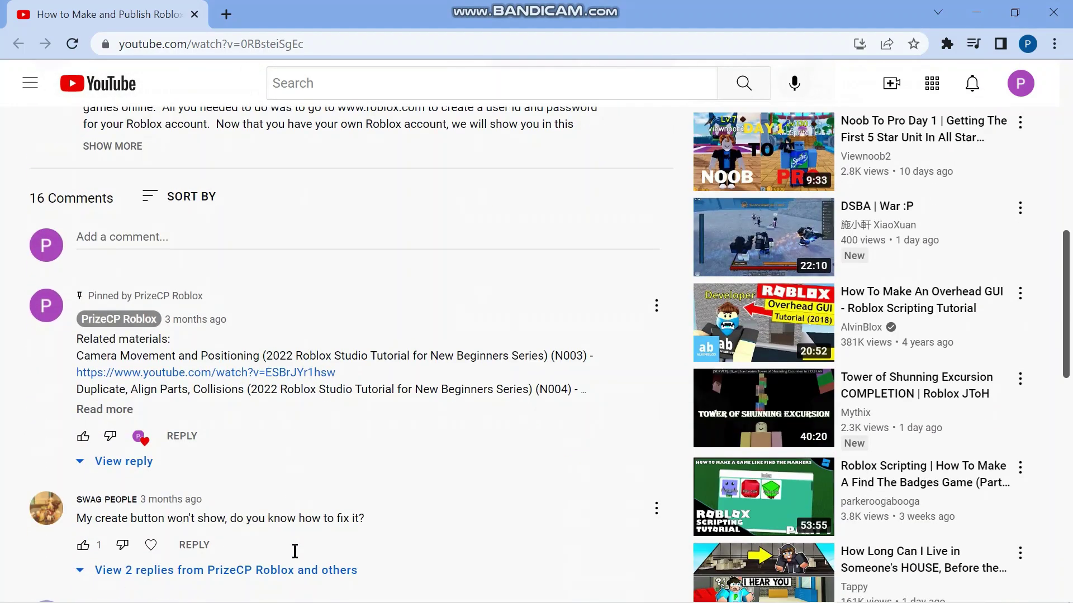
scroll(305, 491, "down", 1)
scroll(305, 491, "down", 1)
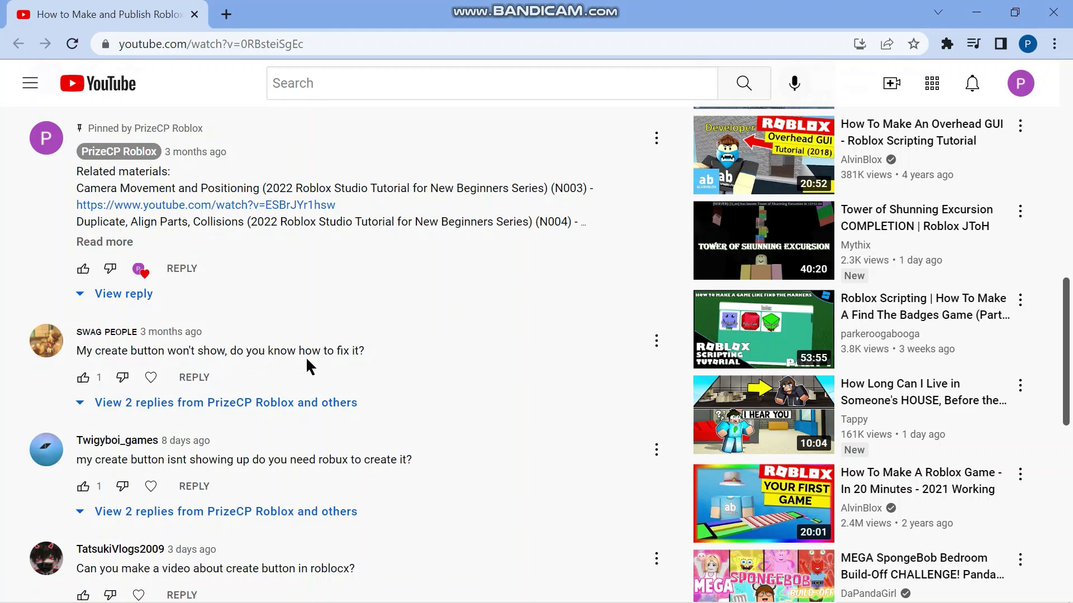
scroll(363, 356, "down", 2)
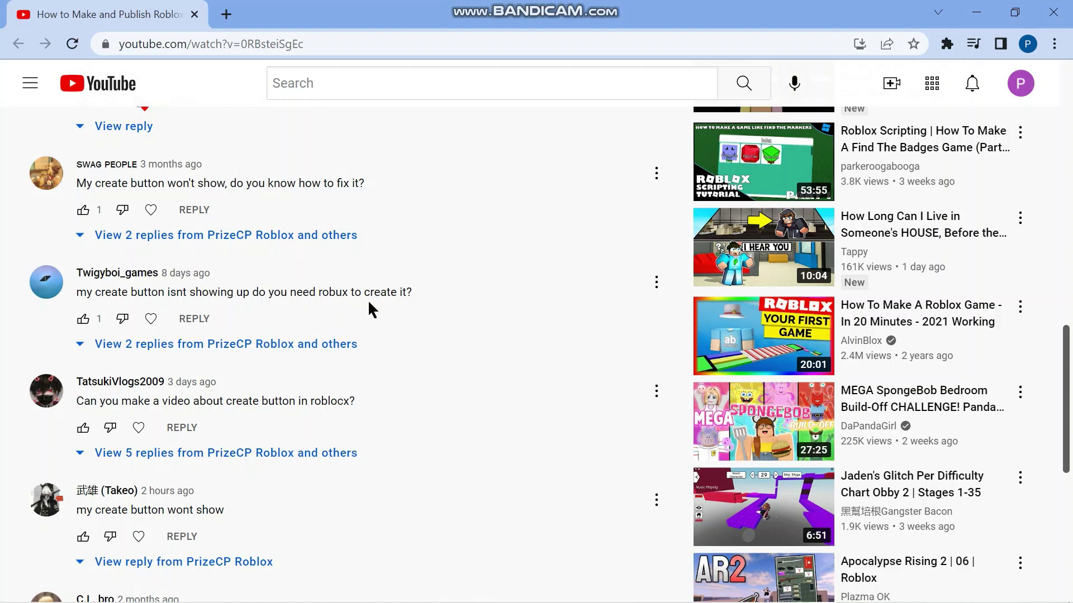
scroll(368, 301, "down", 1)
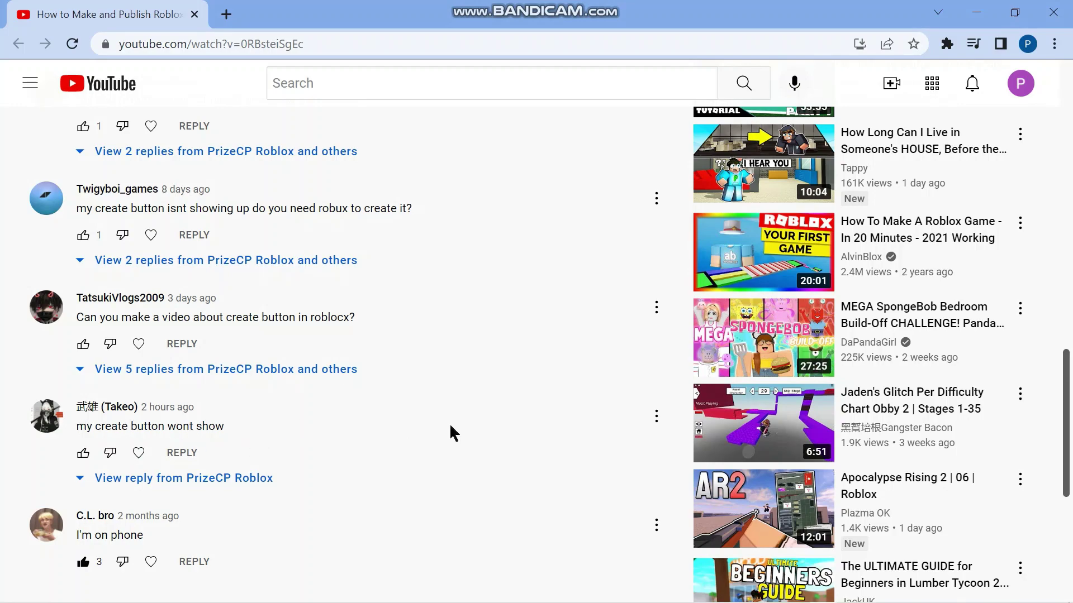
scroll(429, 470, "up", 15)
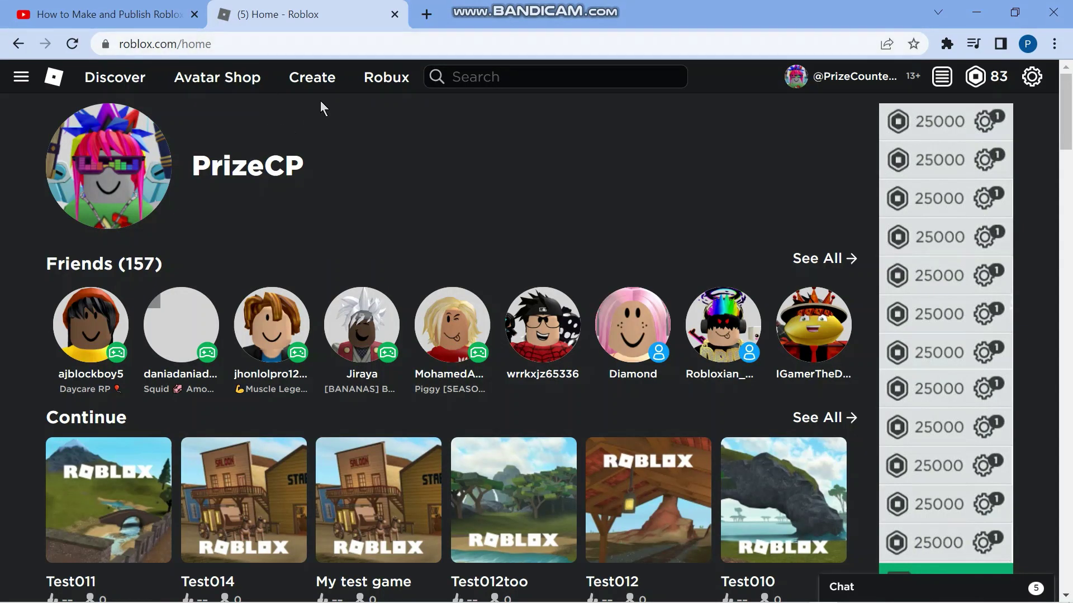
From the Roblox Create page, start a new experience to launch Roblox Studio.
left_click(318, 77)
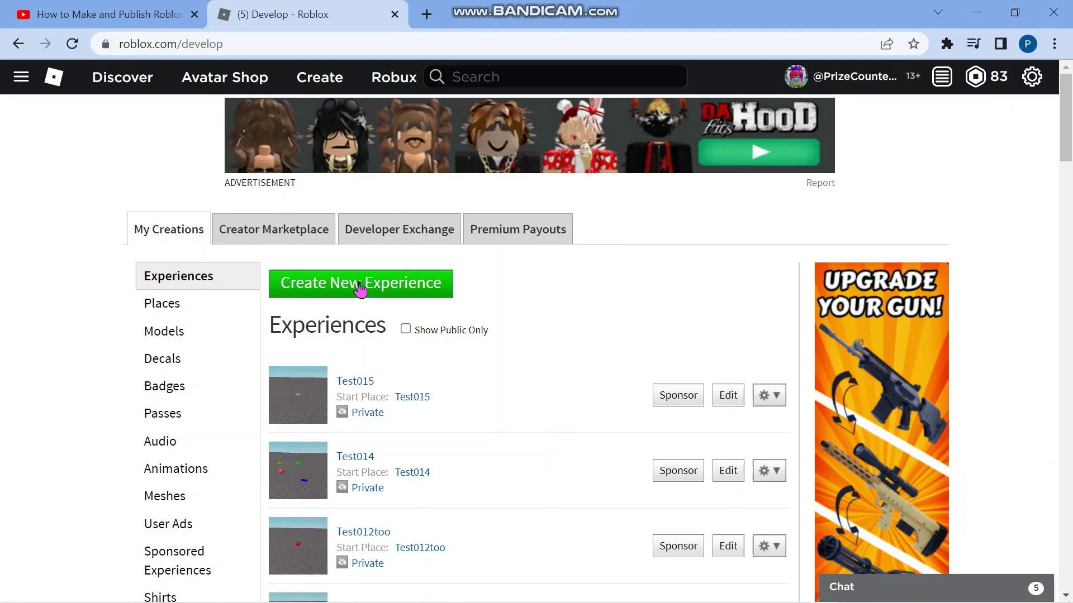
left_click(361, 285)
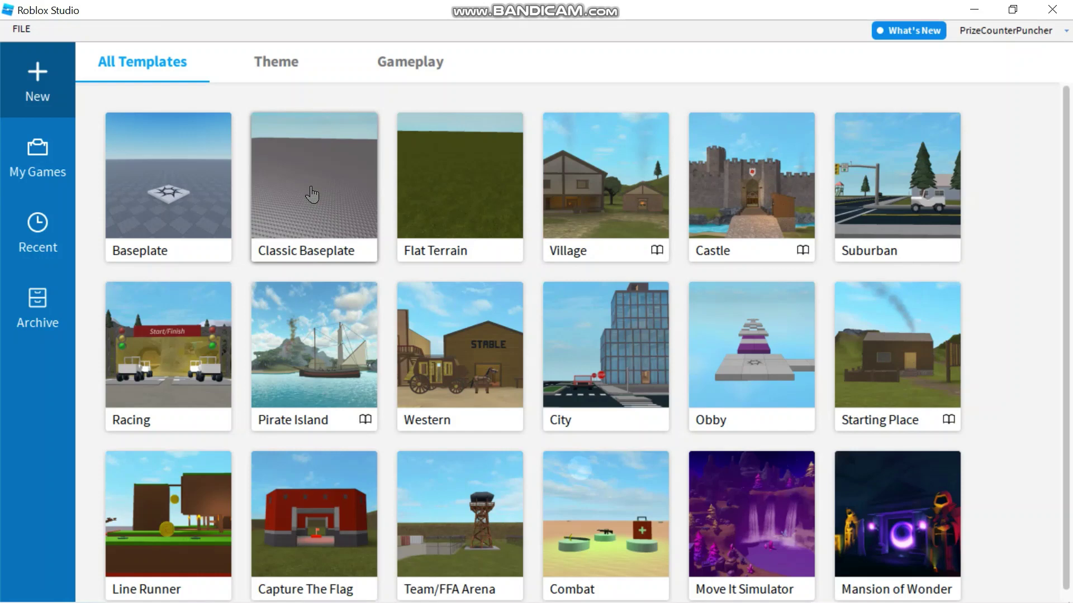
Create a Classic Baseplate place and insert a grey Part from the Home ribbon.
left_click(311, 195)
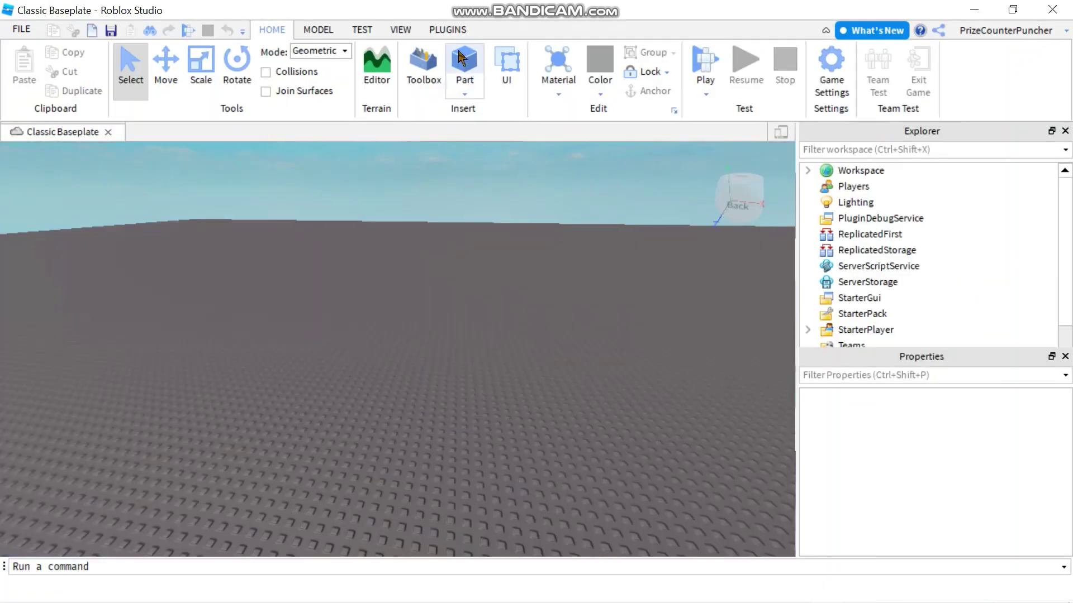
left_click(465, 66)
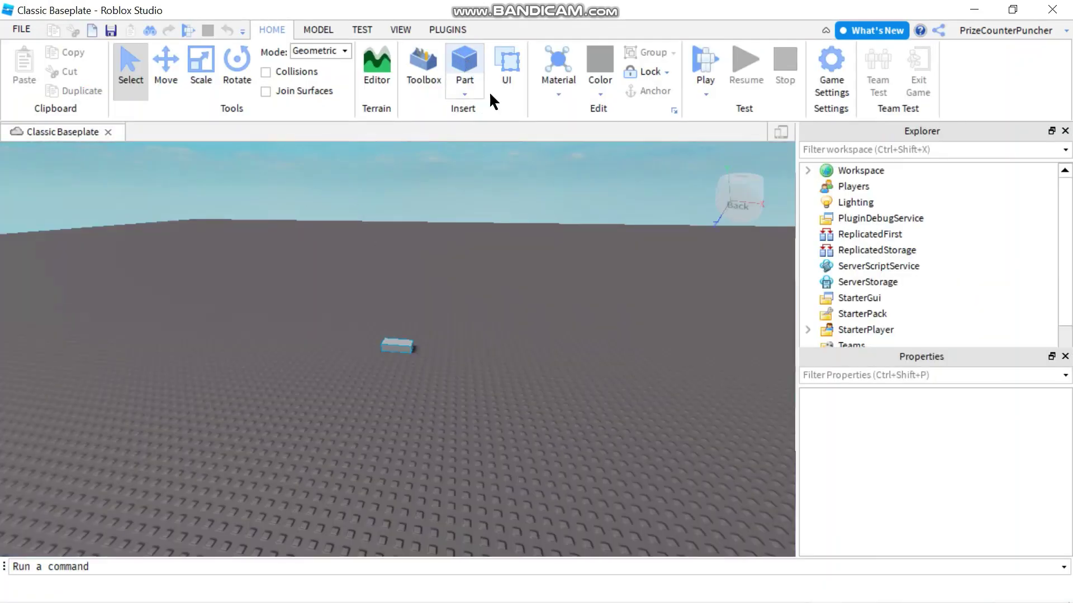
left_click(25, 31)
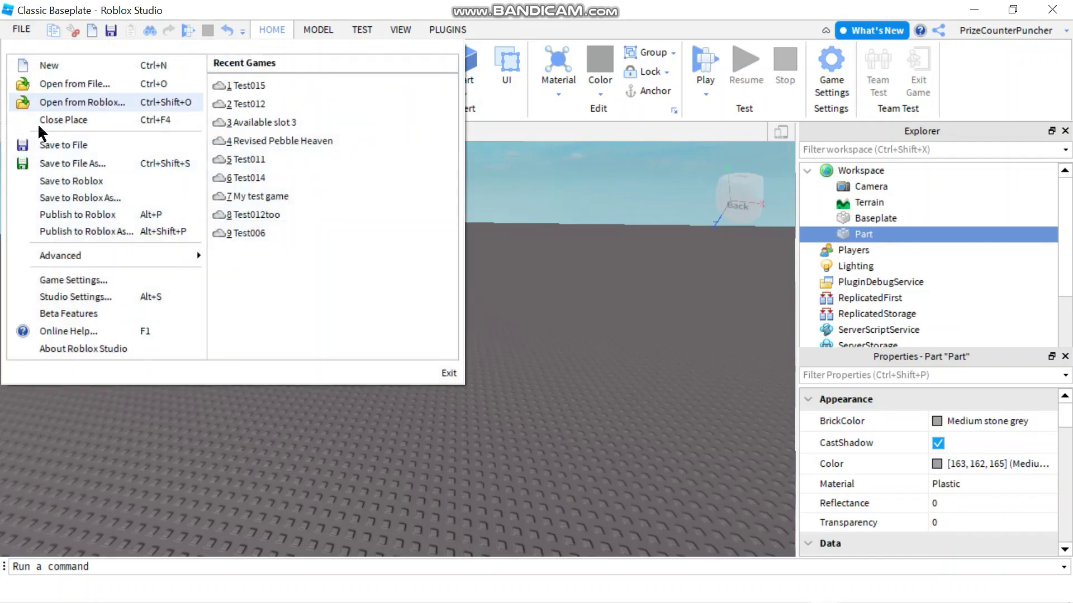
Open Publish to Roblox and move the Publish Game form up to reveal its bottom.
left_click(54, 221)
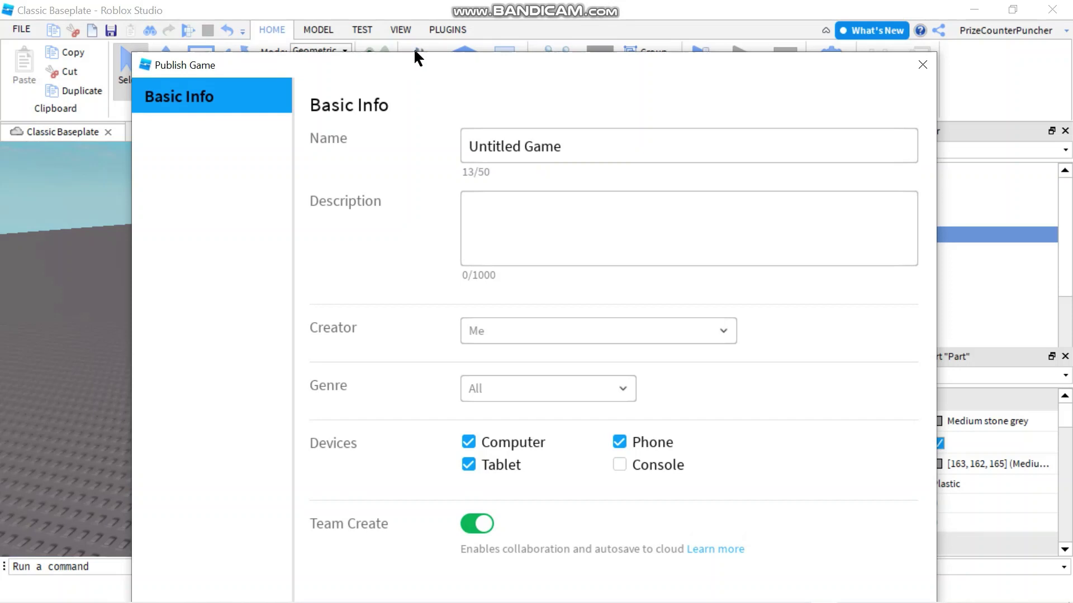
left_click_drag(415, 55, 417, 134)
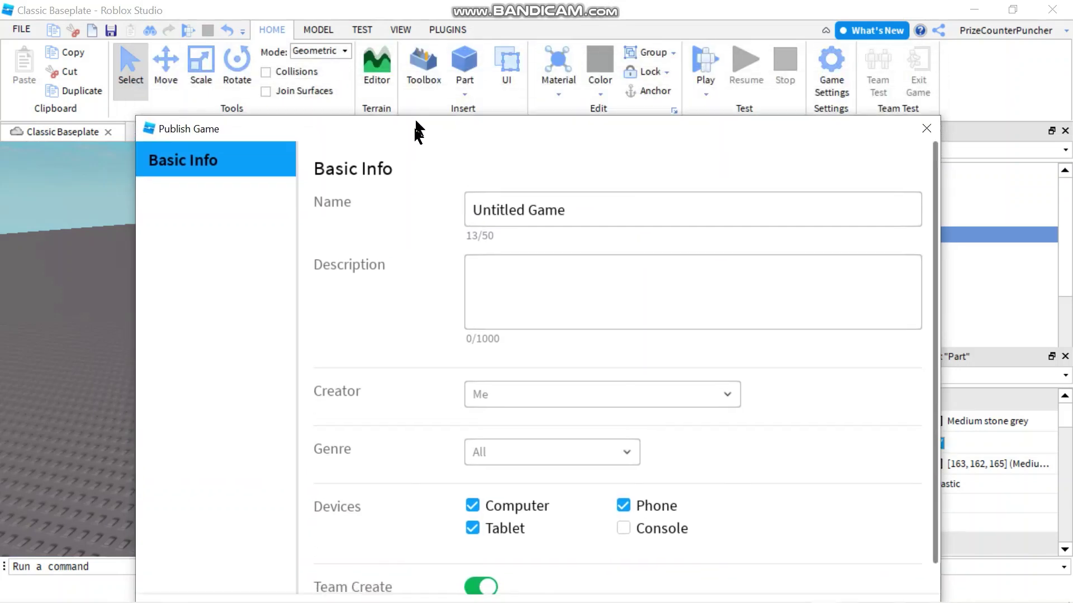
left_click_drag(410, 141, 419, 32)
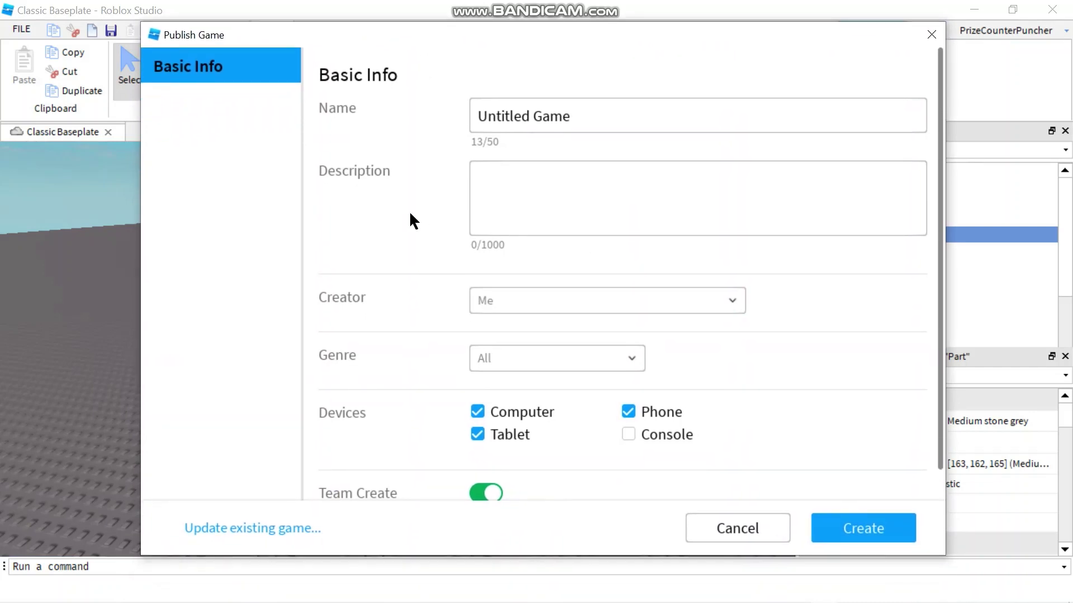
Replace 'Untitled Game' with Test016, add description 'My test game', and disable Team Create.
left_click(870, 517)
left_click(619, 118)
key("ctrl+a")
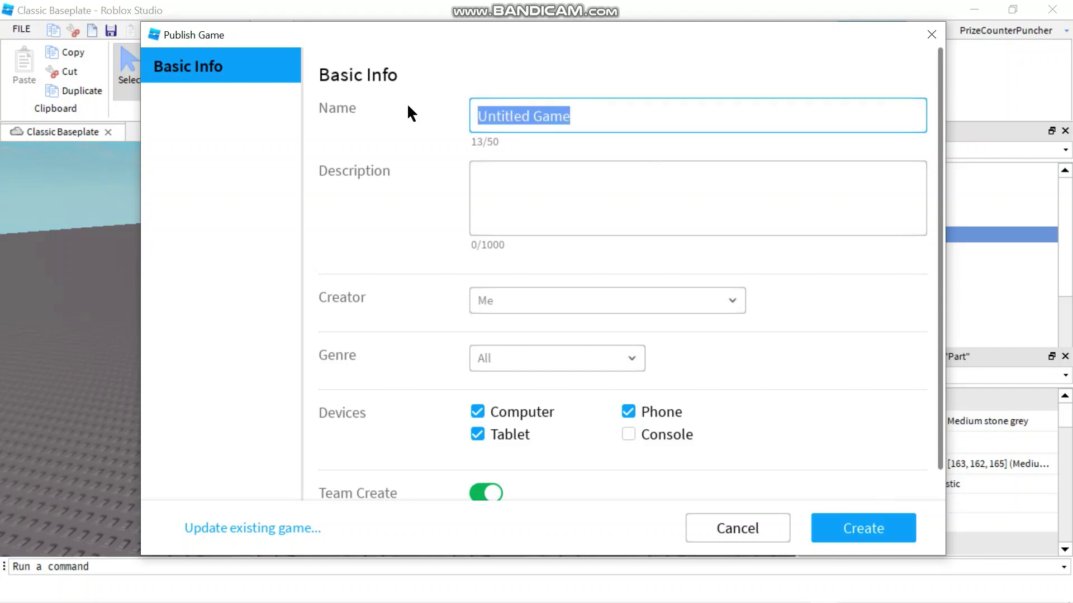
type("Test")
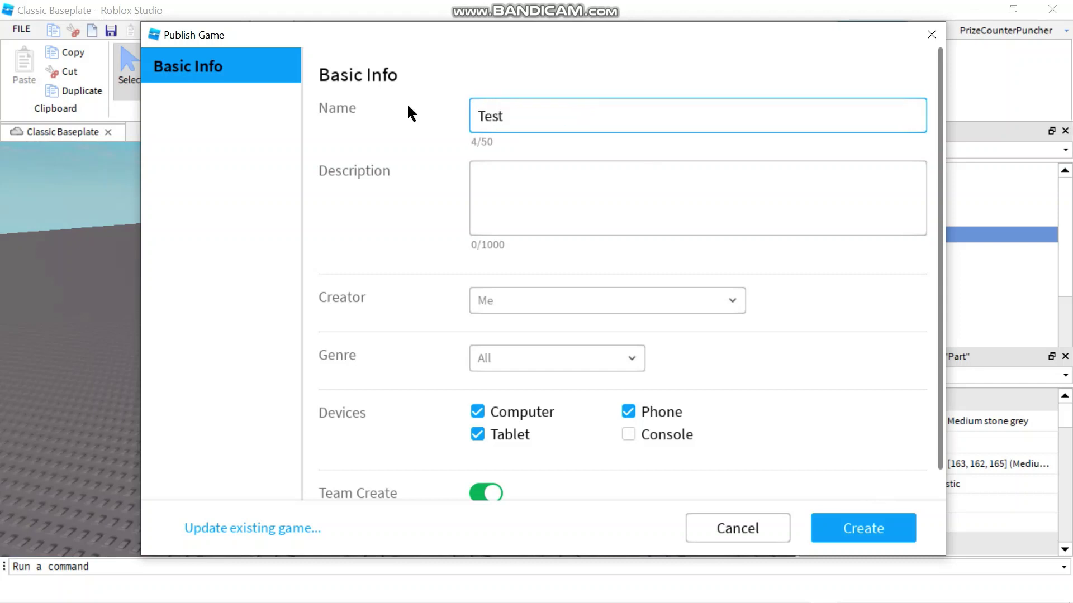
type("01")
type("6")
left_click(550, 203)
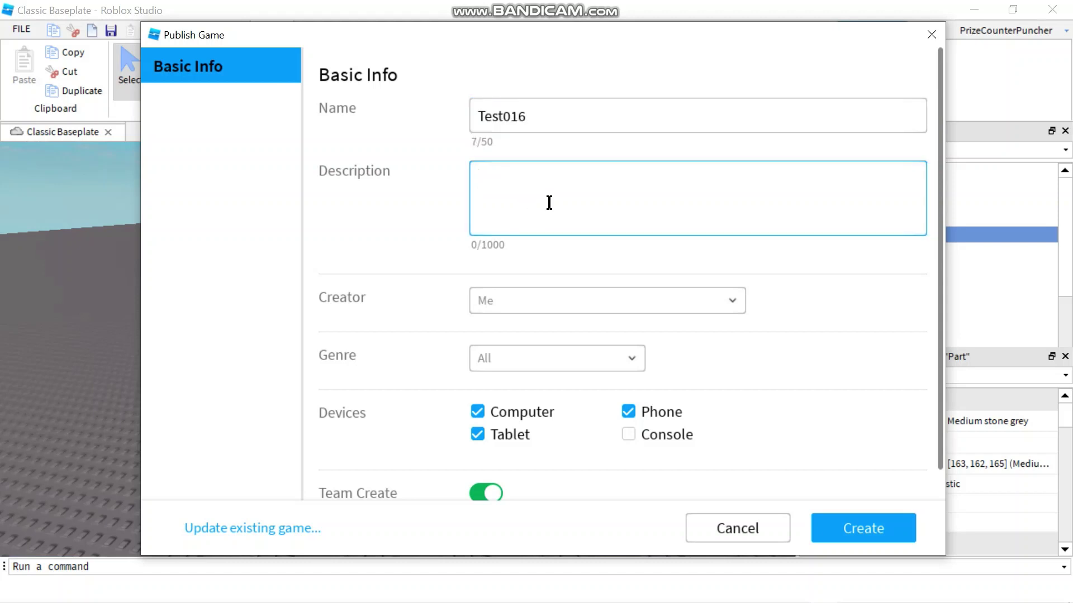
type("My test ")
type("game")
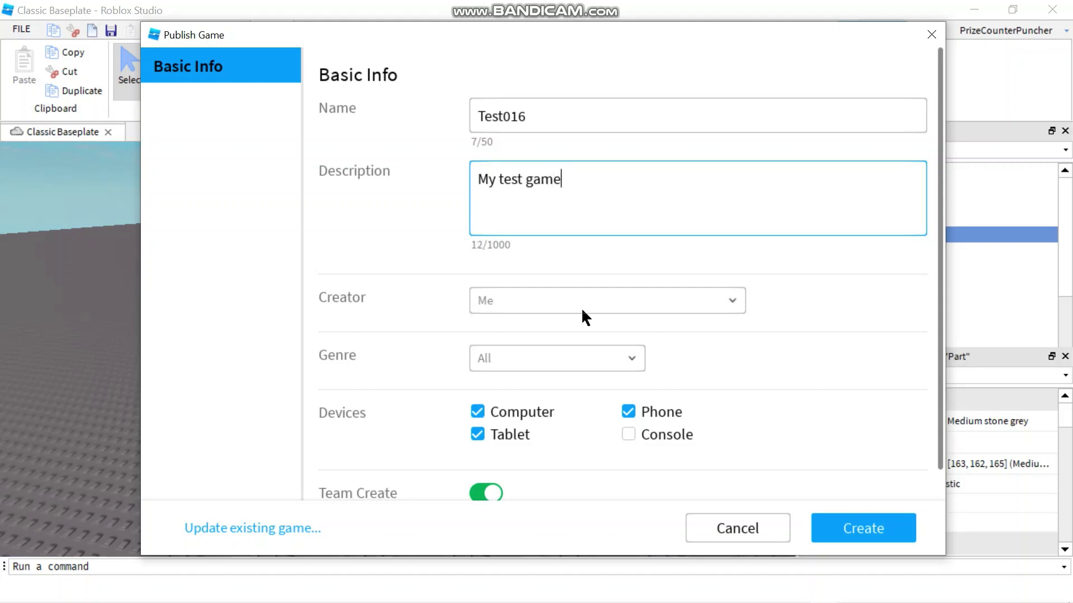
scroll(536, 456, "down", 1)
left_click(491, 461)
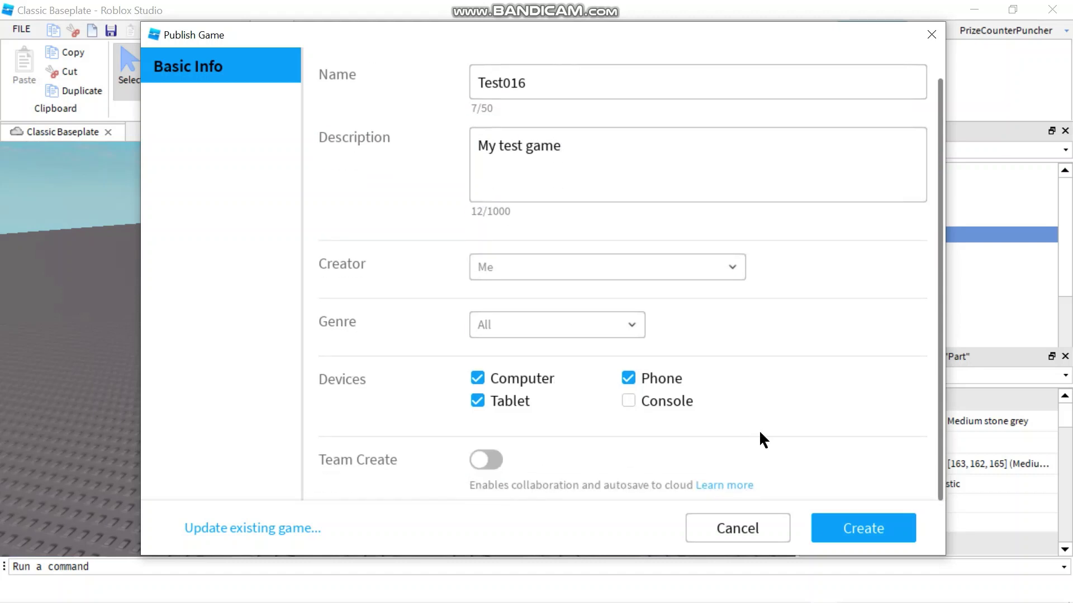
Publish Test016 to Roblox and dismiss the success message.
left_click(857, 528)
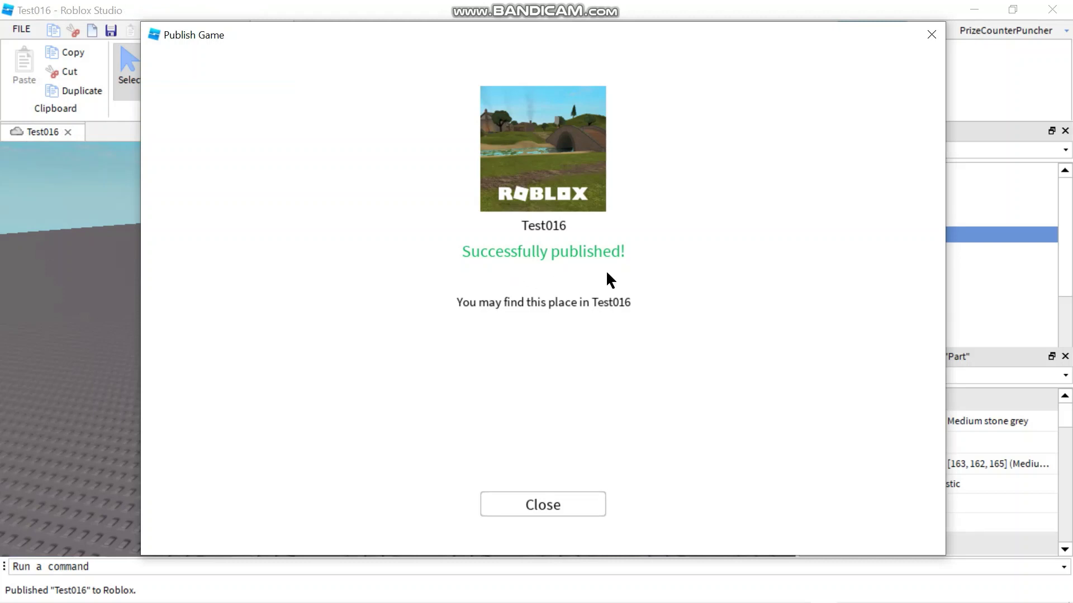
left_click(545, 503)
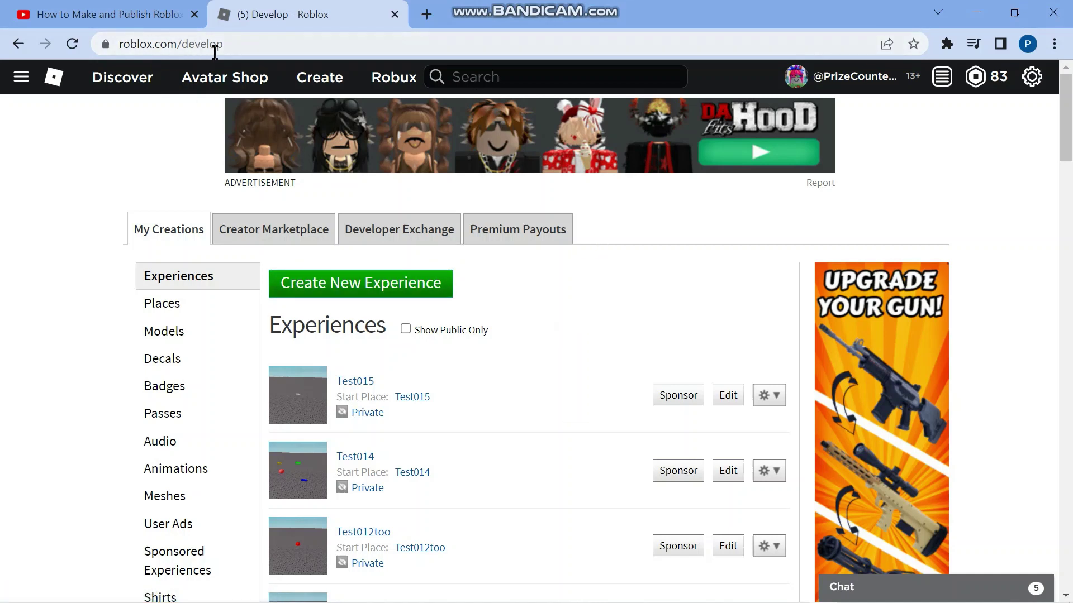
Reload the creations list and open the newly listed Test016 game page.
left_click(73, 43)
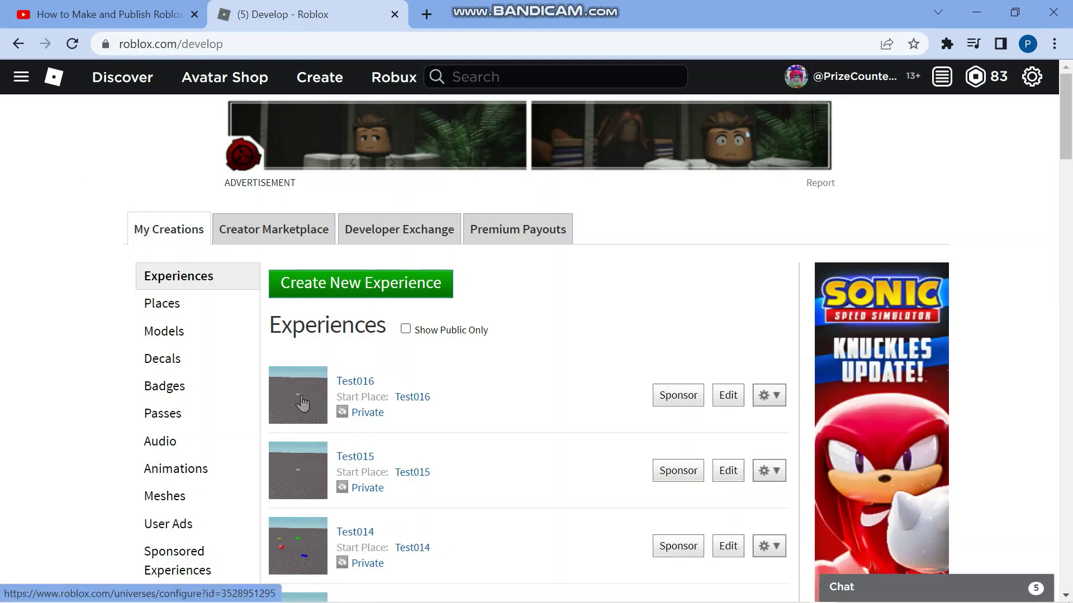
left_click(417, 405)
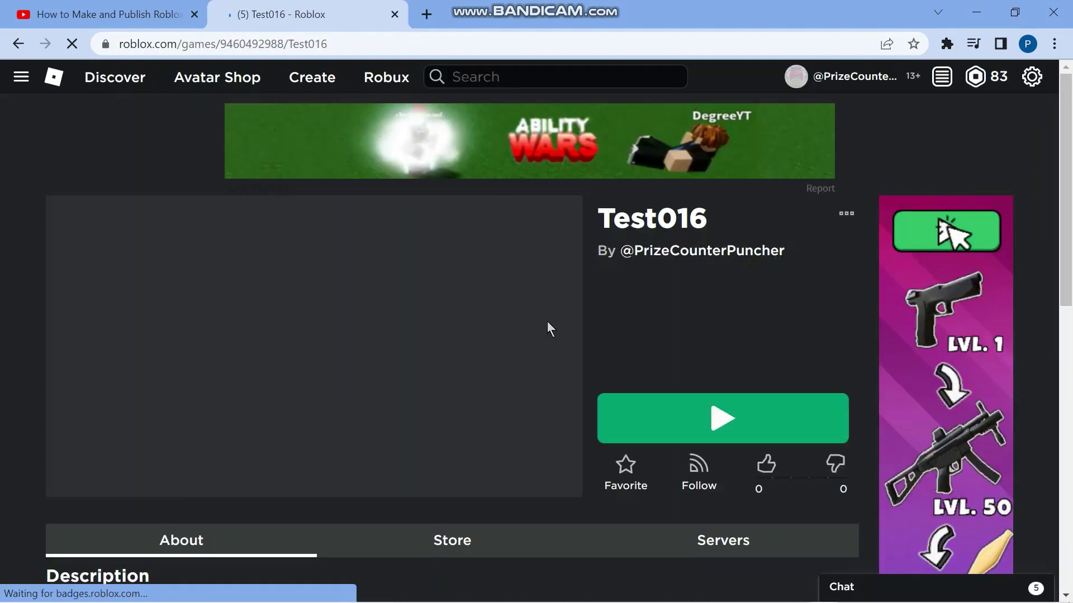
Play Test016, walk the avatar forward with W, and rotate the camera.
left_click(727, 419)
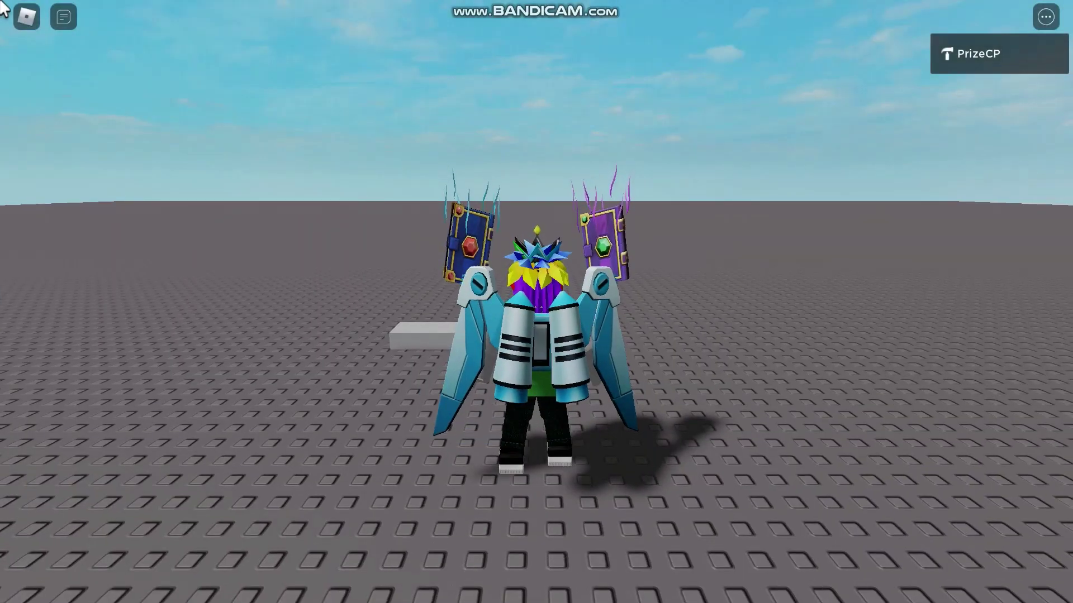
key("w")
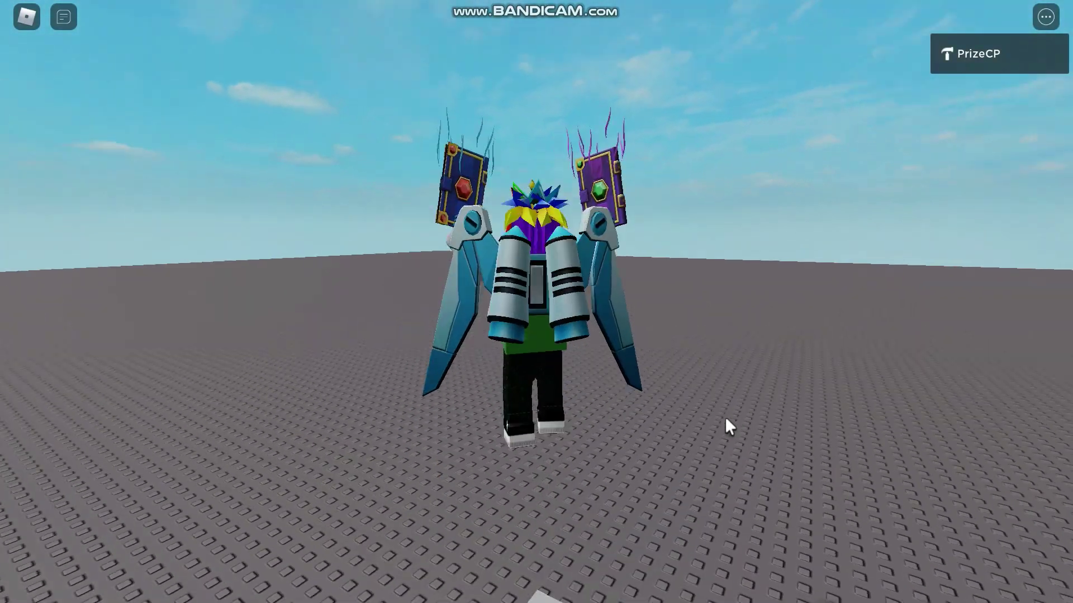
right_click_drag(725, 417, 724, 415)
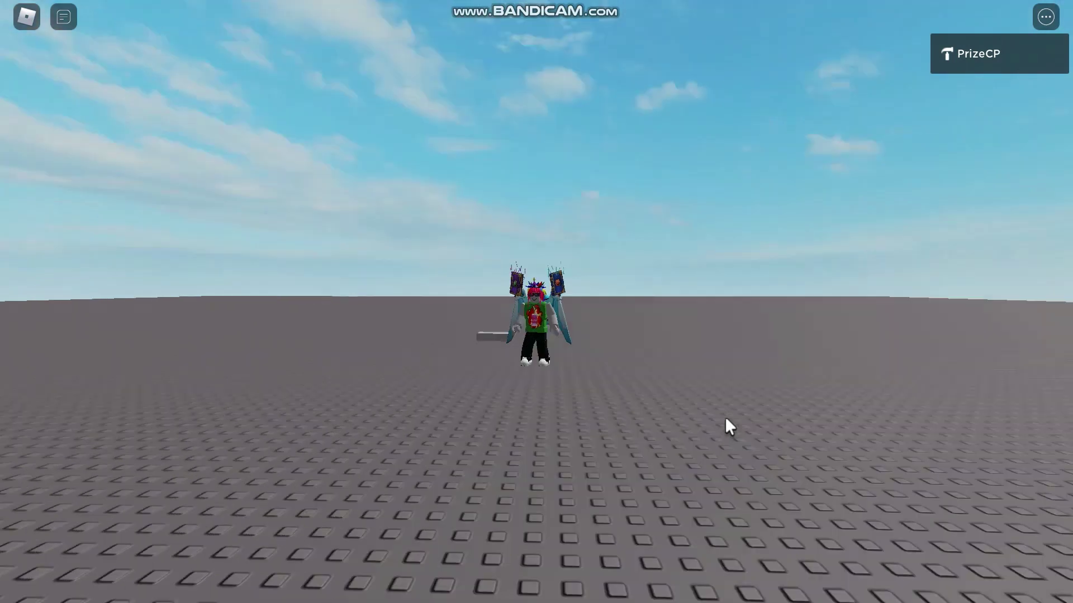